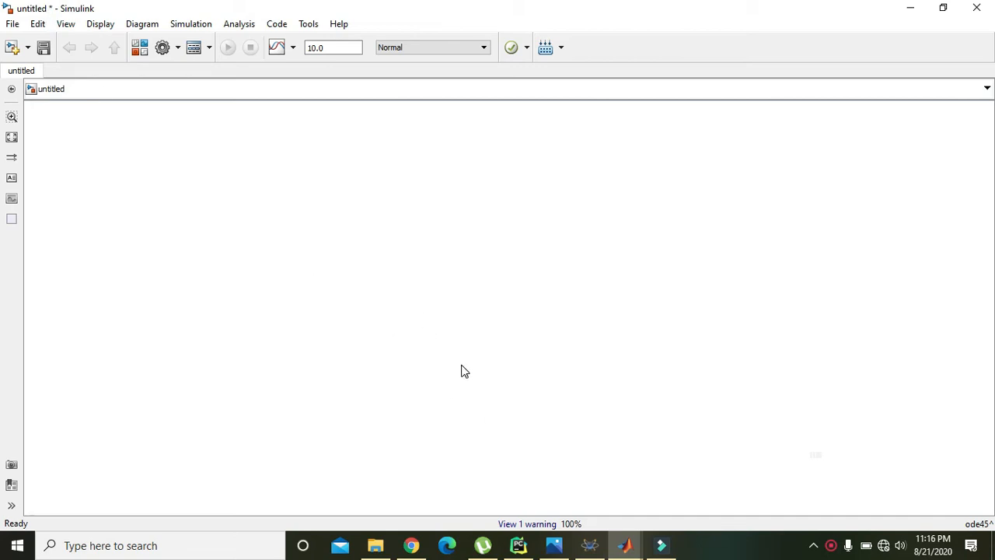
- Search the Simulink library for battery and add the Battery block from electricdrivelib/Extra Sources to the untitled model
click(621, 543)
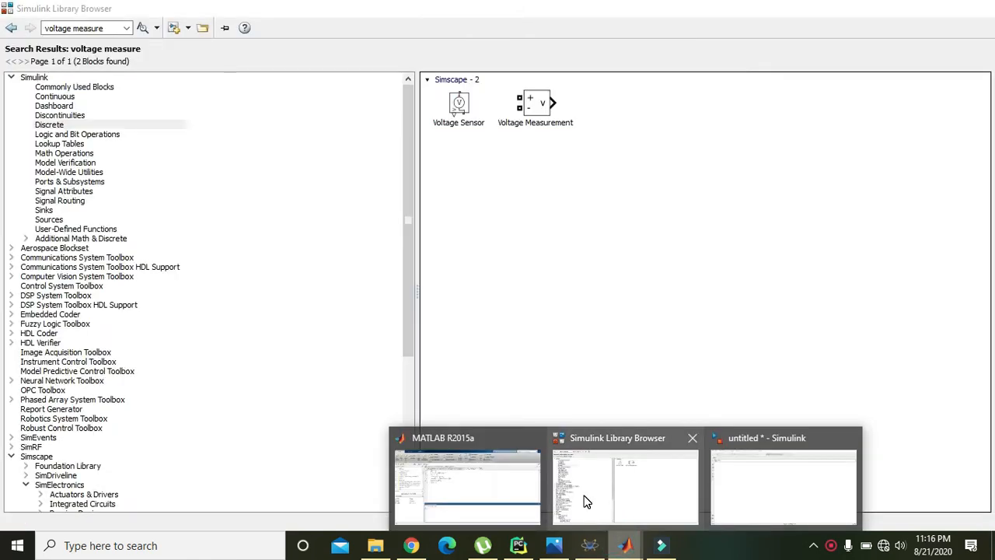
click(586, 501)
click(108, 27)
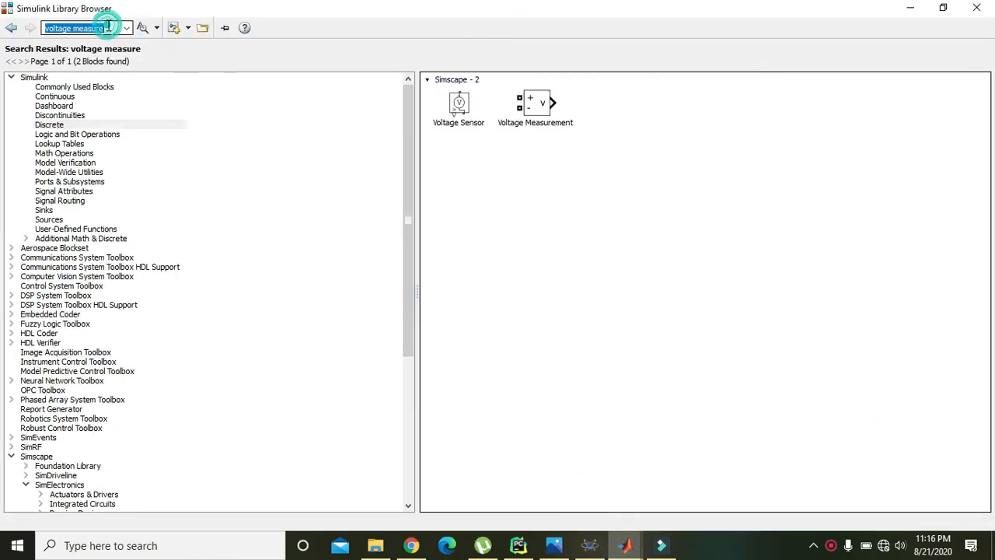
text(battery)
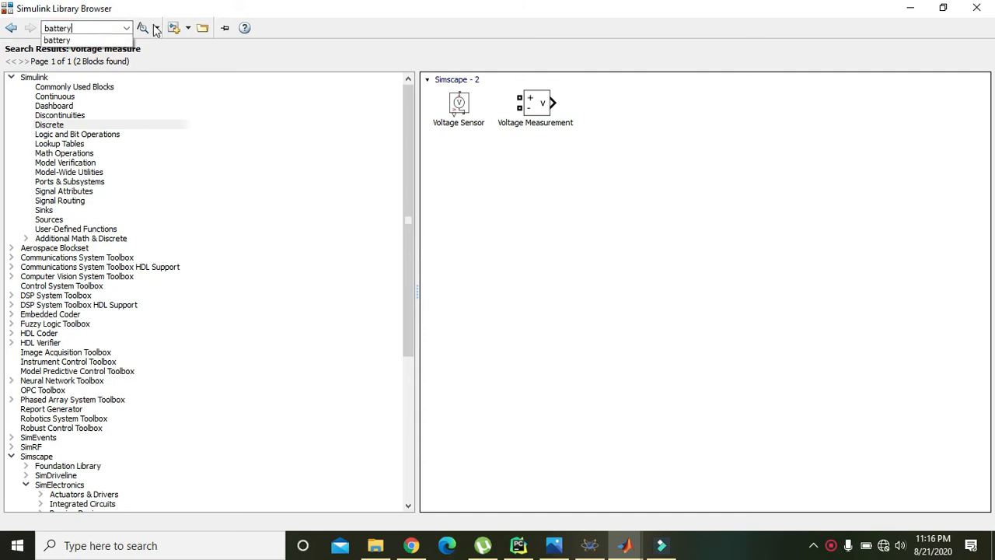
click(143, 27)
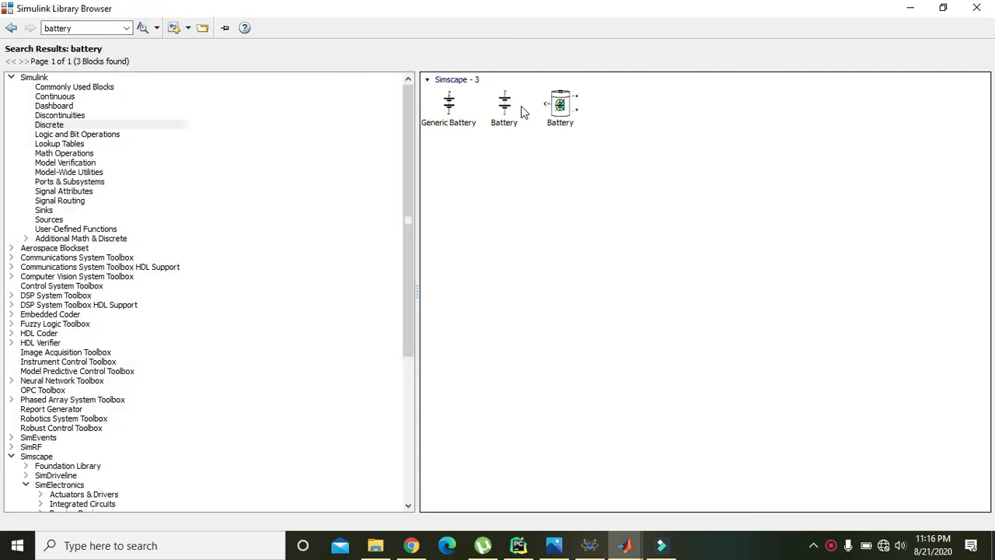
right_click(561, 105)
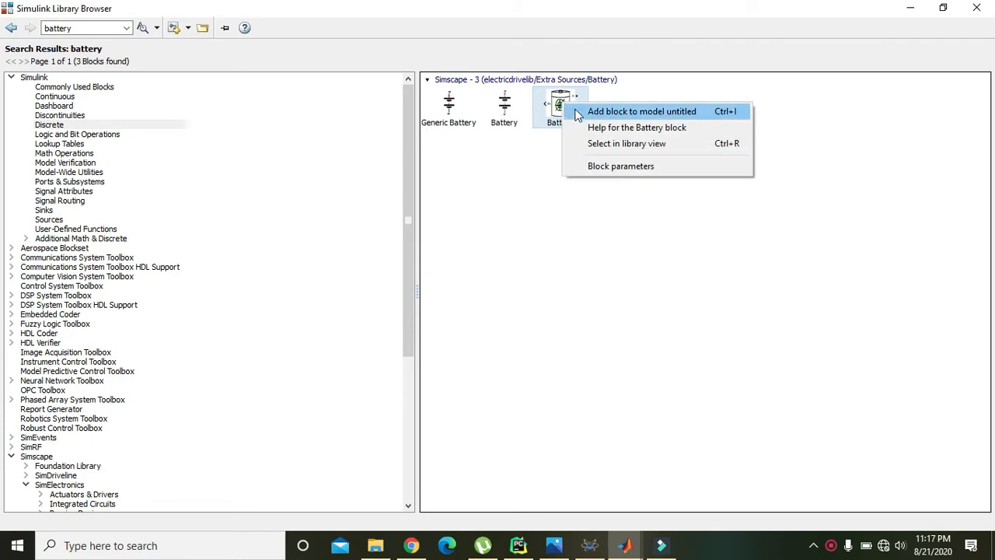
click(614, 111)
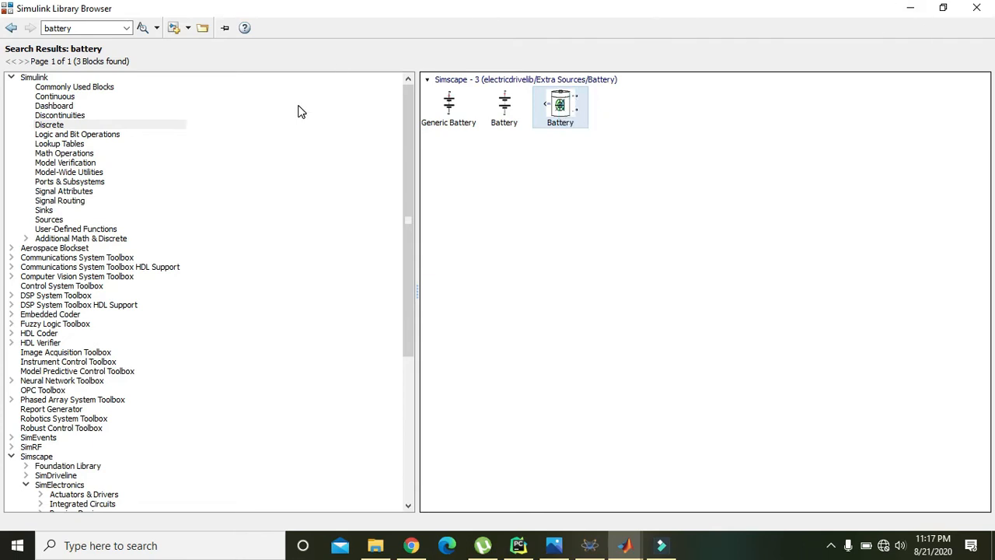
- Search the library for display and add the Display block from Simulink Sinks to the model
double_click(108, 28)
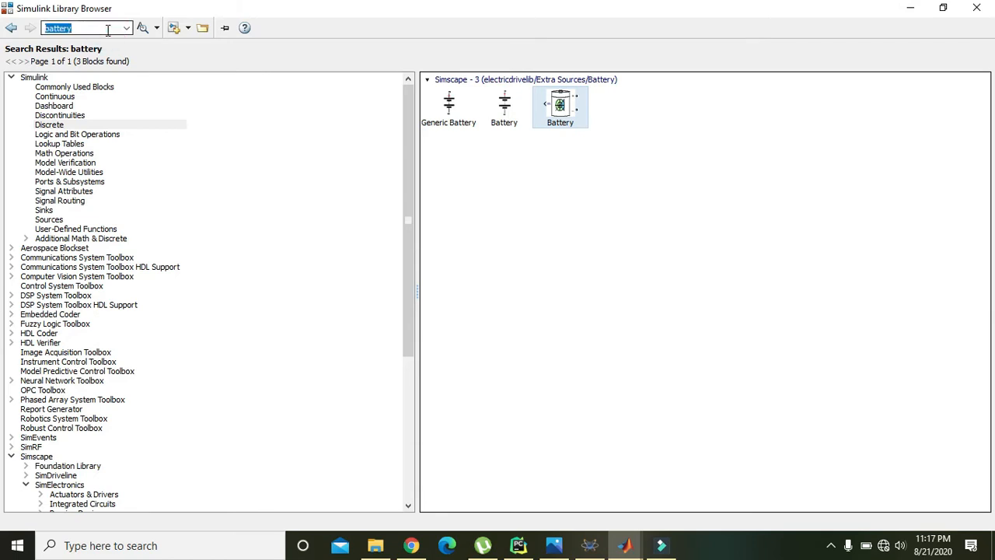
text(display)
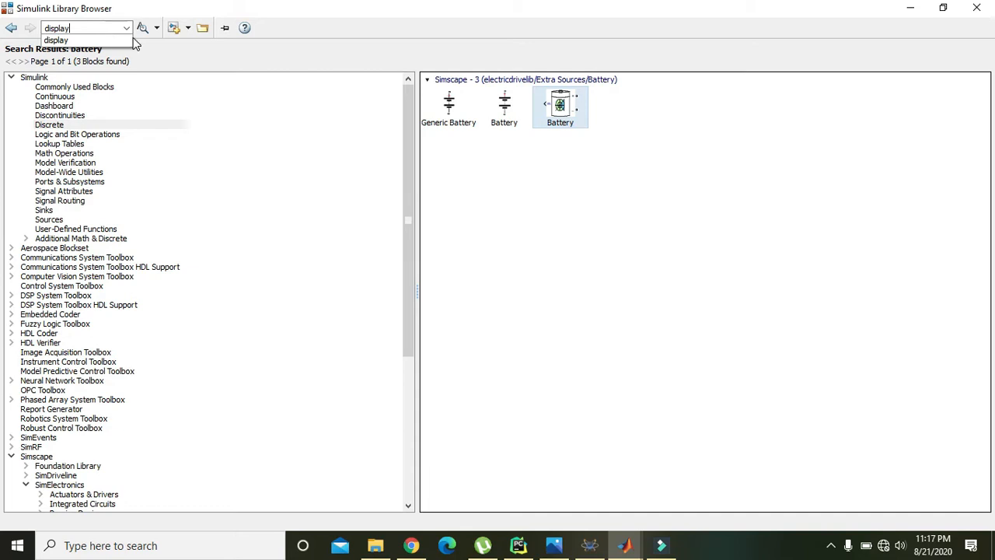
click(140, 29)
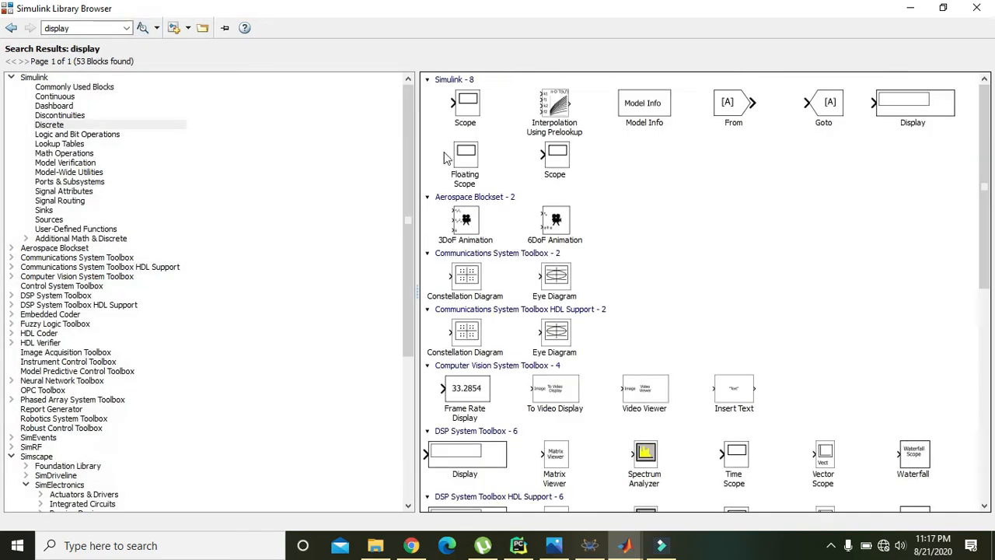
right_click(895, 107)
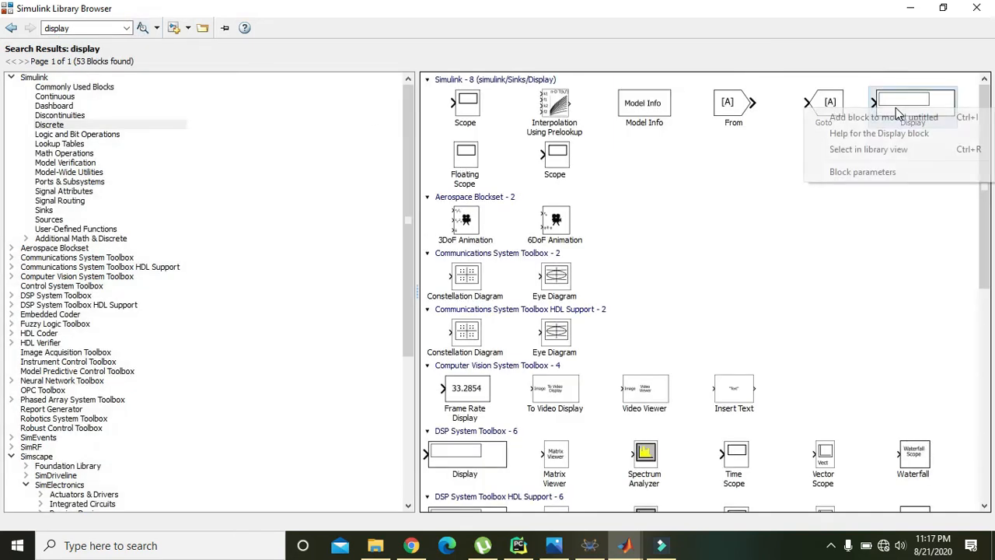
click(895, 116)
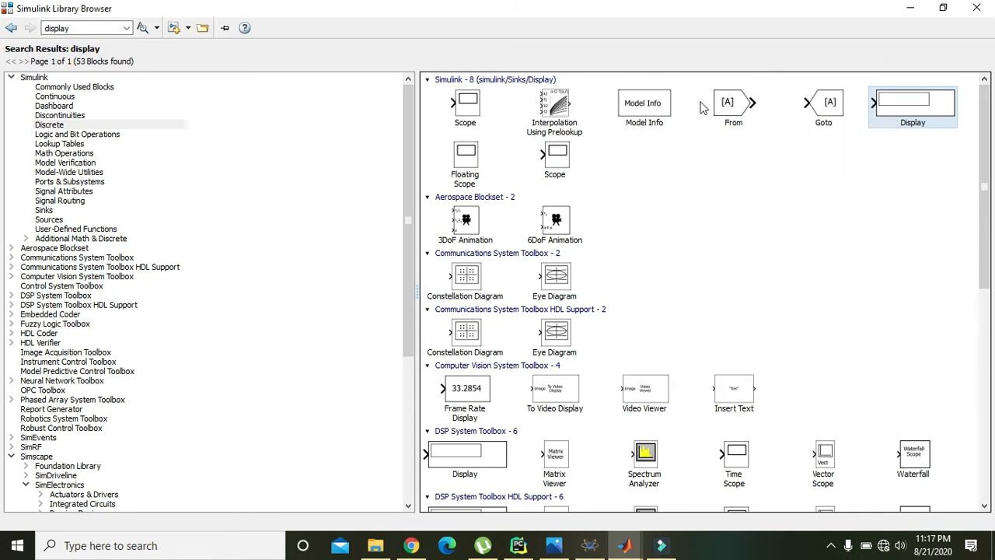
- Search the library for voltage measurement and add the Voltage Measurement block to the model
click(92, 27)
text(v)
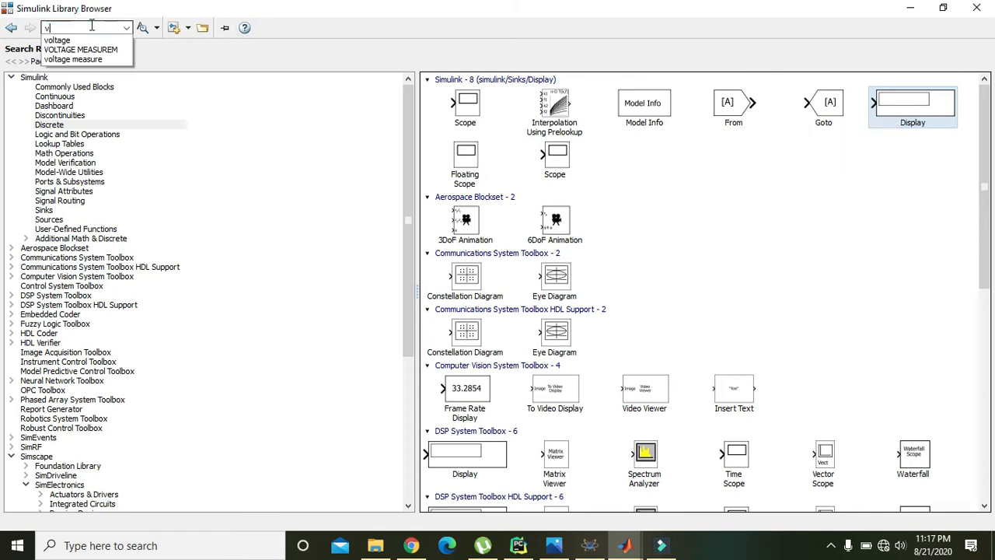
text(oltage )
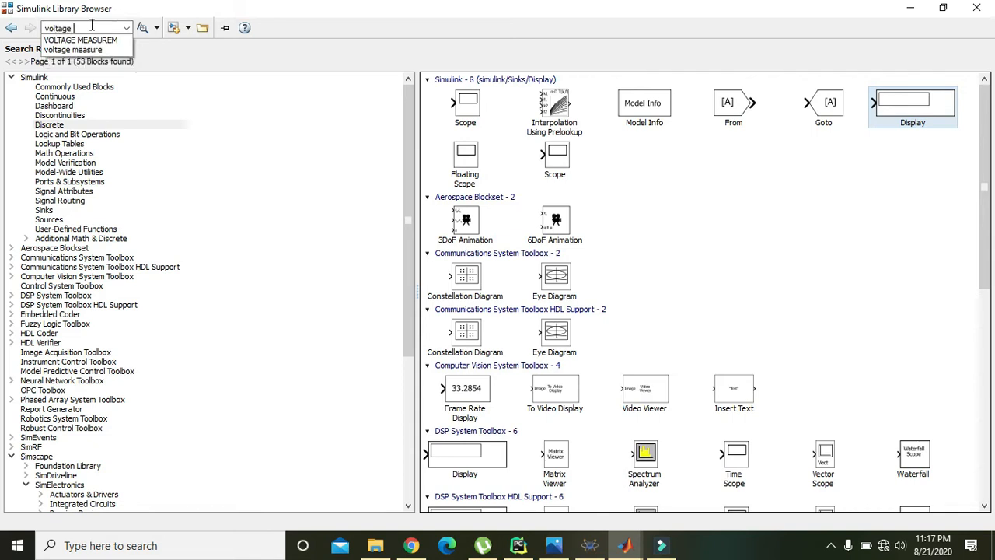
text(measureme)
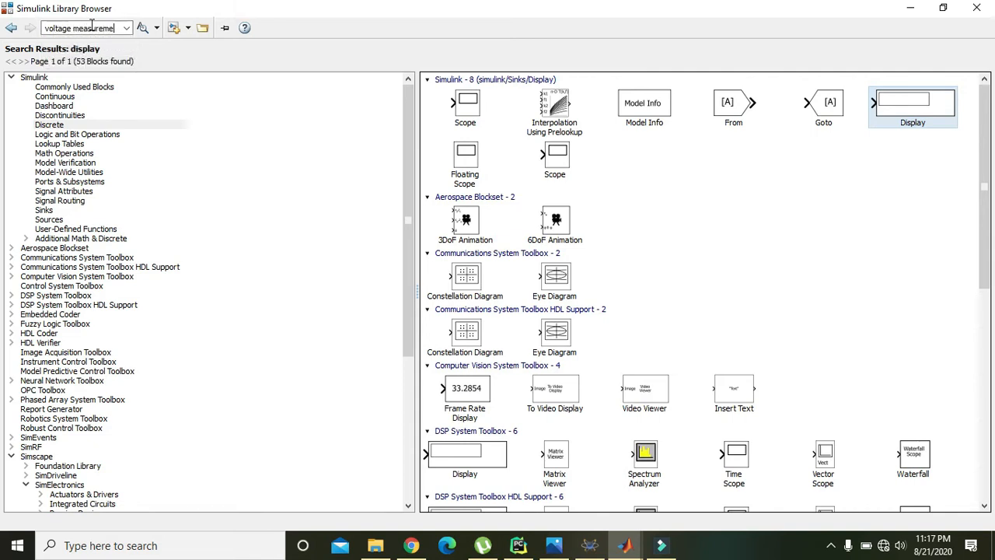
text(t)
click(142, 28)
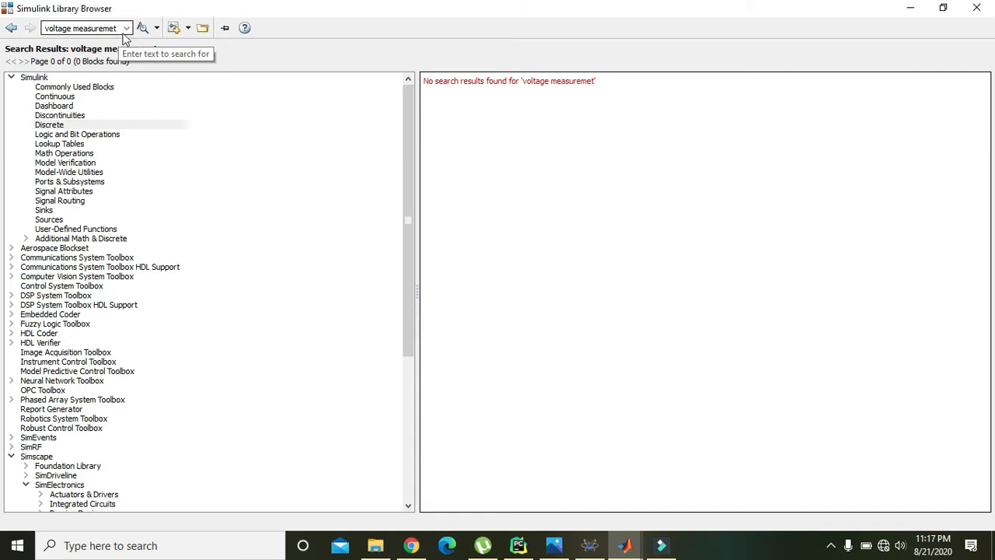
click(115, 28)
click(115, 28)
text(n)
click(142, 28)
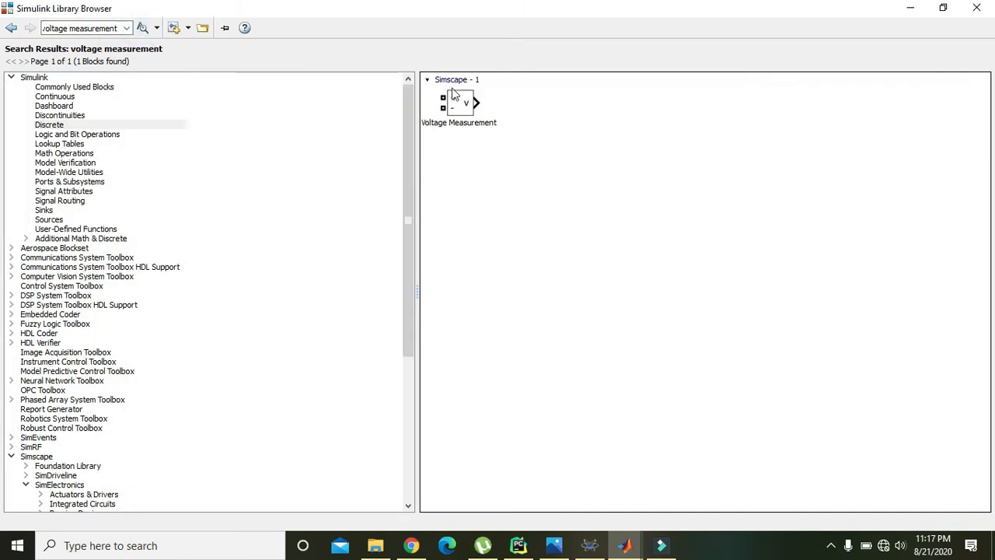
right_click(463, 105)
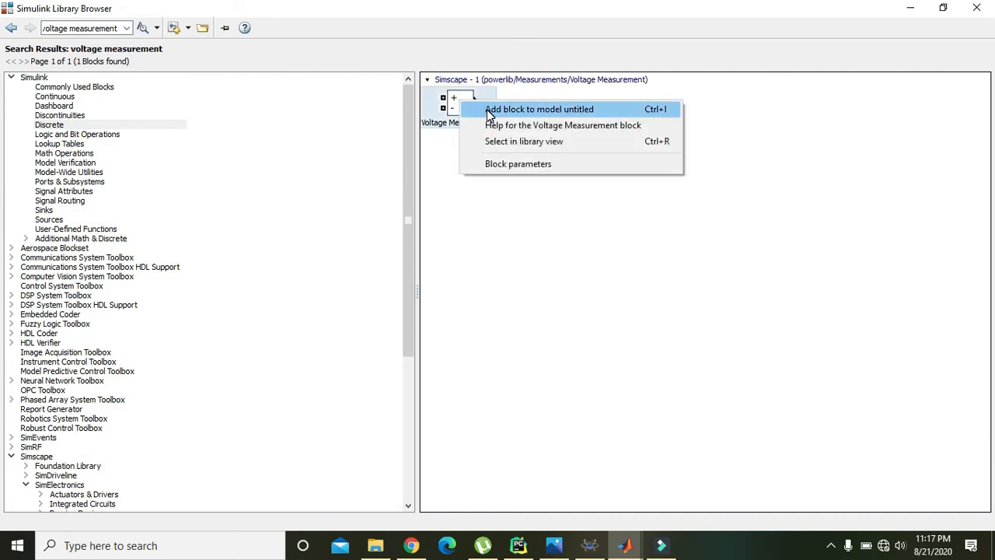
click(486, 110)
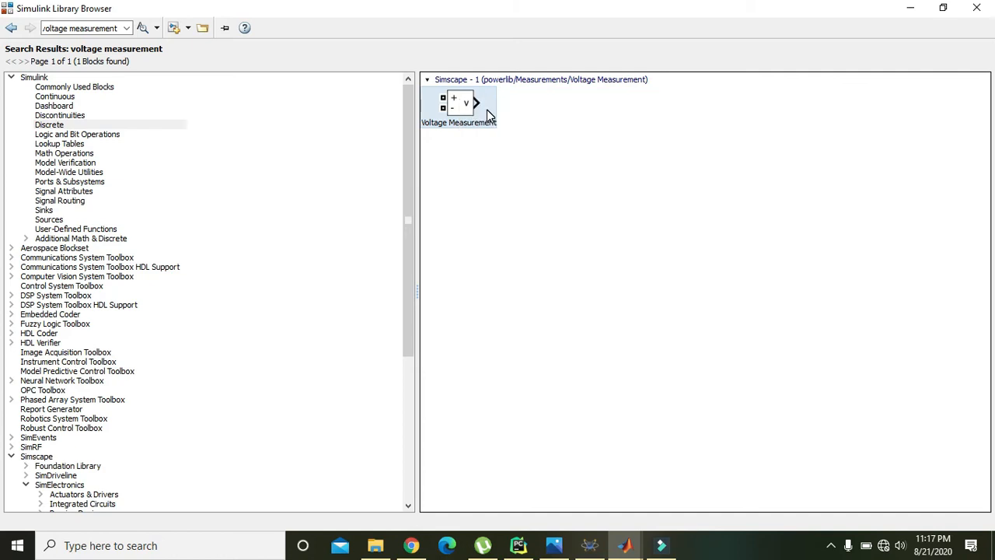
- Return to the model and separate the stacked blocks, with Battery and Display on opposite sides and Voltage Measurement below, between them
click(912, 7)
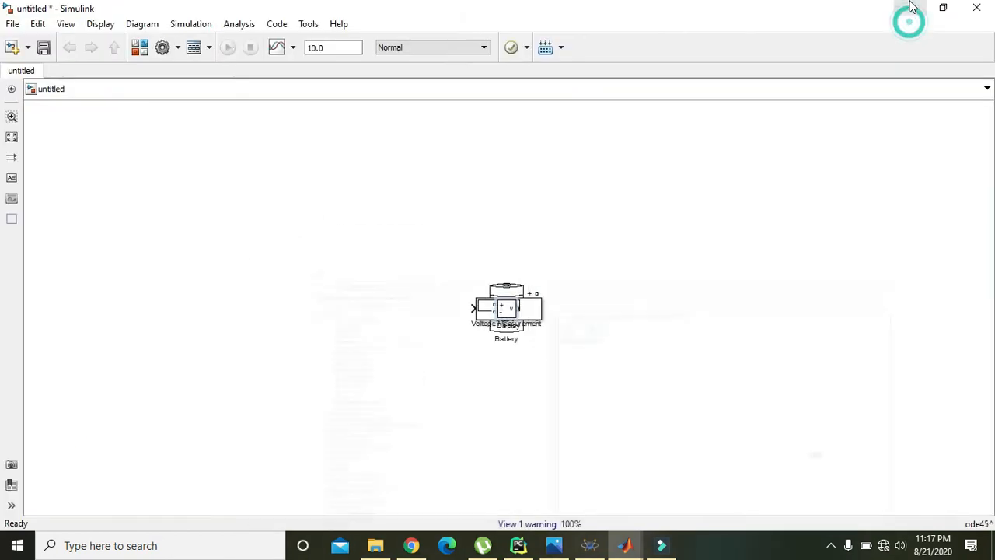
drag(532, 314, 628, 244)
drag(474, 308, 318, 239)
drag(507, 308, 485, 309)
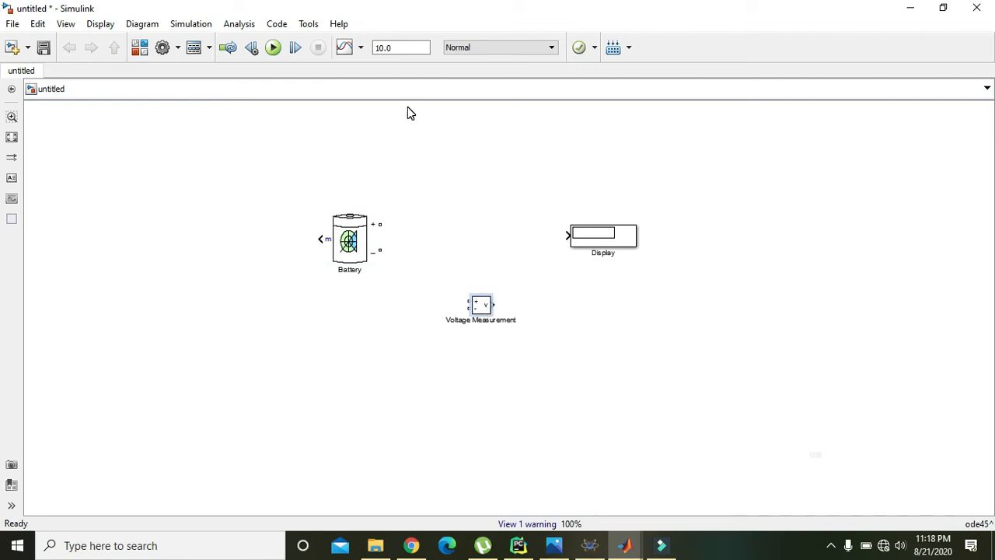
- Line up Voltage Measurement in a row between Battery and Display, and move Display farther away to leave room for wiring
key(ctrl+plus)
click(604, 222)
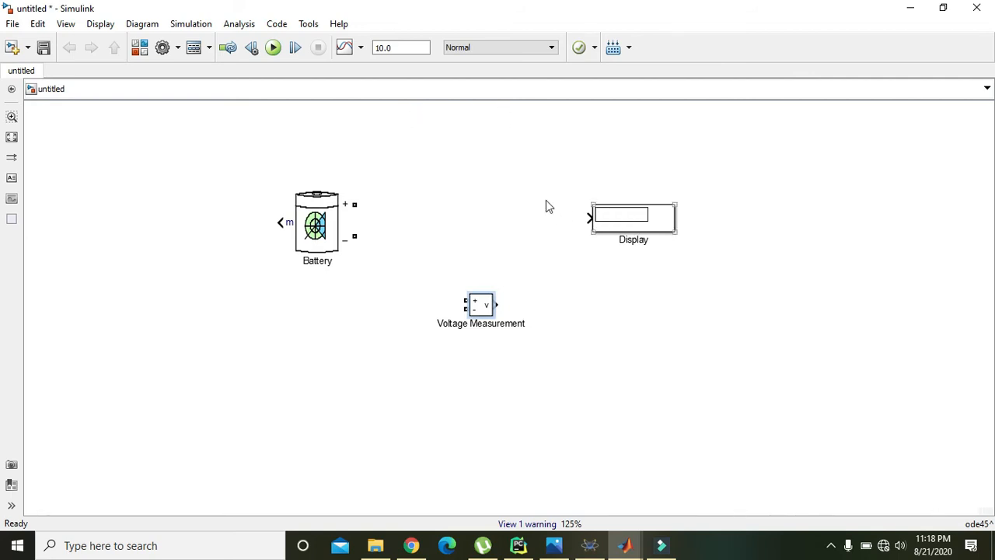
click(322, 224)
drag(477, 304, 484, 231)
drag(632, 236, 672, 246)
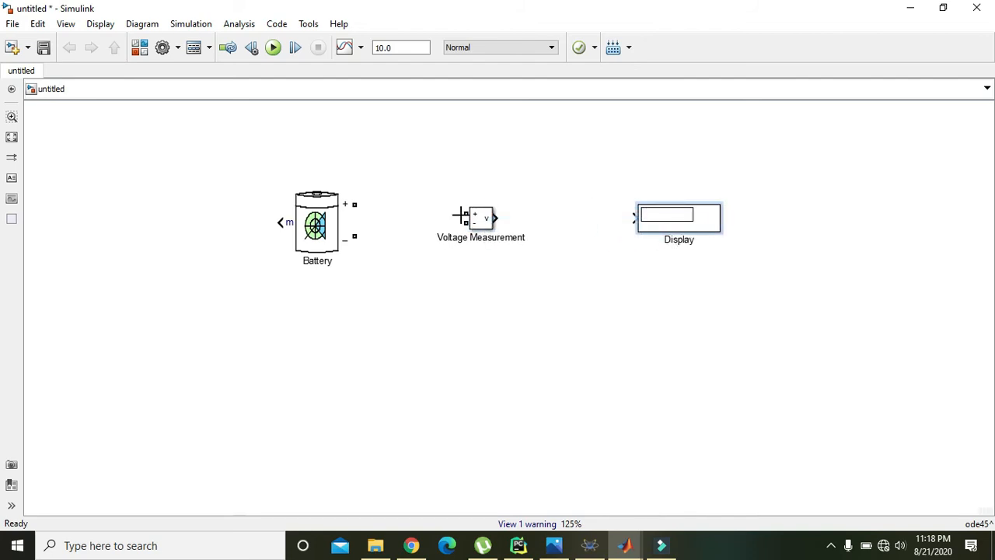
drag(486, 224, 494, 223)
click(418, 178)
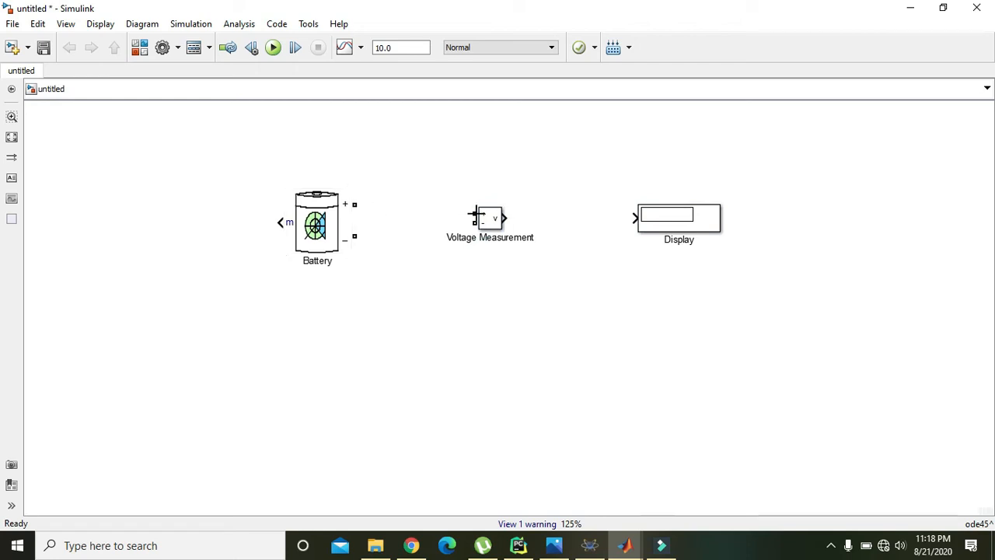
- Connect the Battery's + and − terminals to the matching Voltage Measurement inputs, and its v output to Display
click(476, 214)
drag(354, 205, 477, 211)
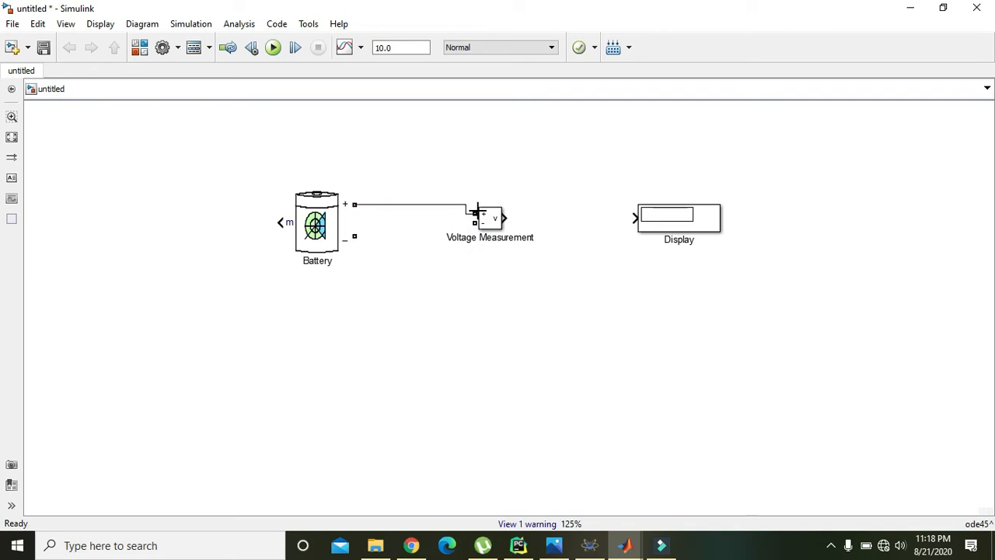
drag(474, 223, 355, 236)
drag(505, 217, 631, 219)
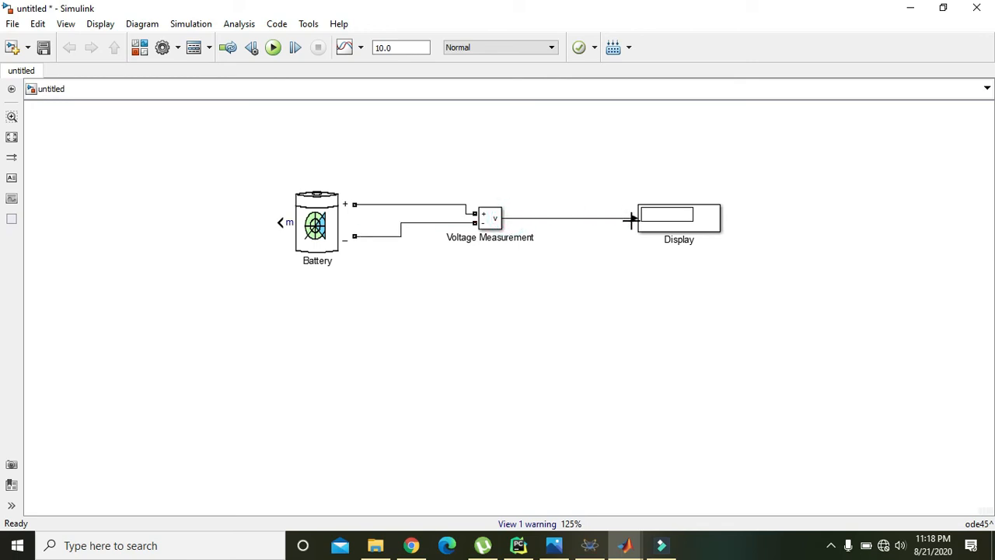
- Run the simulation of the battery circuit and close the Diagnostic Viewer
click(274, 48)
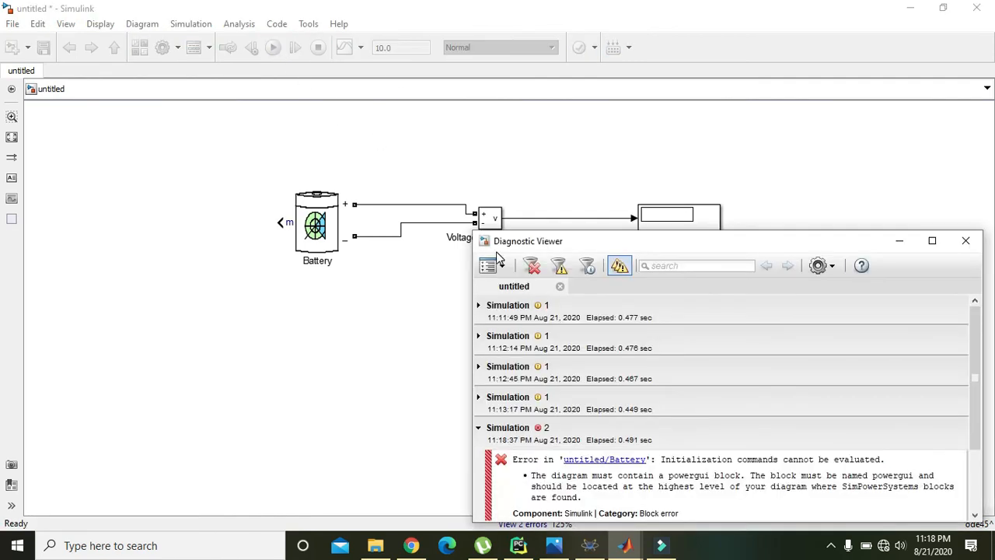
click(965, 241)
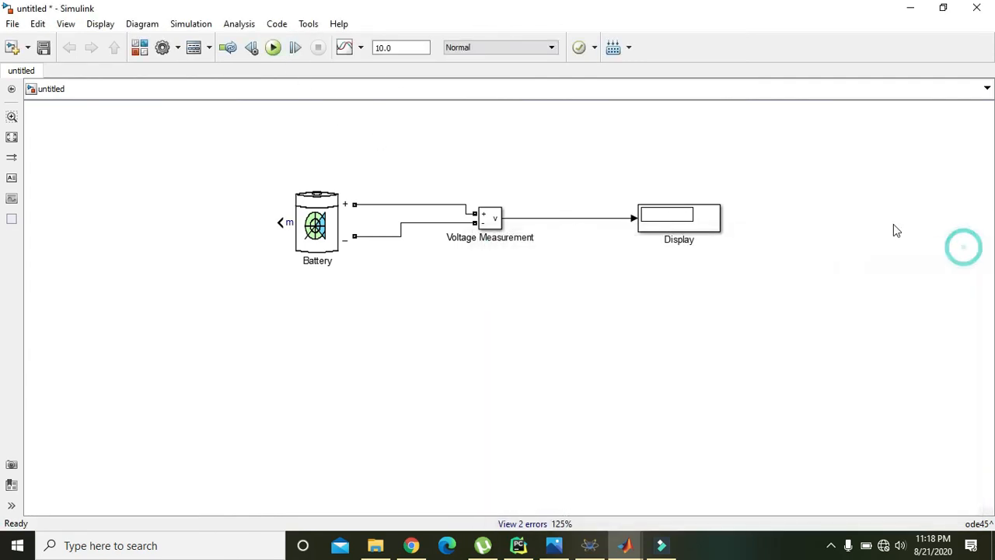
click(307, 240)
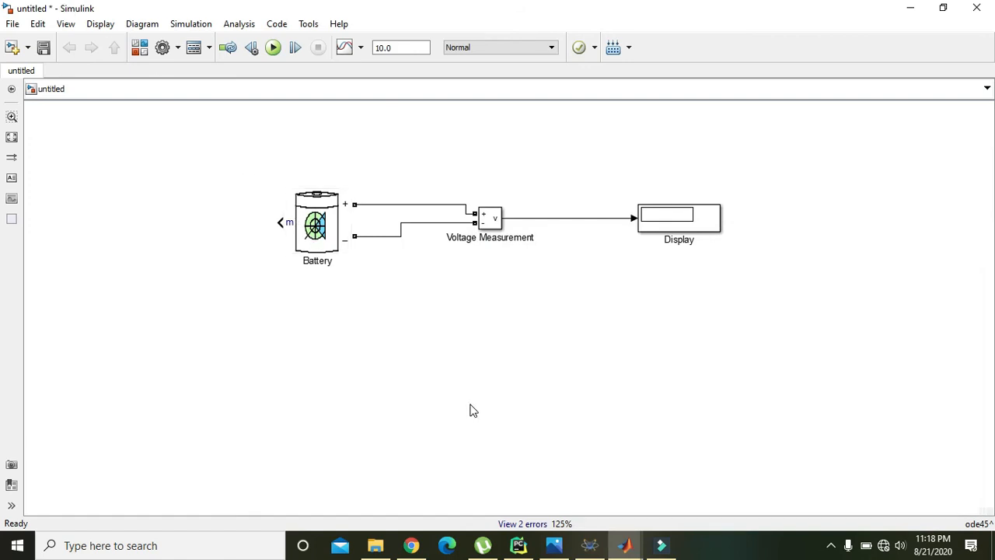
- Switch to the Simulink Library Browser and search for the powergui block
mouse_move(626, 545)
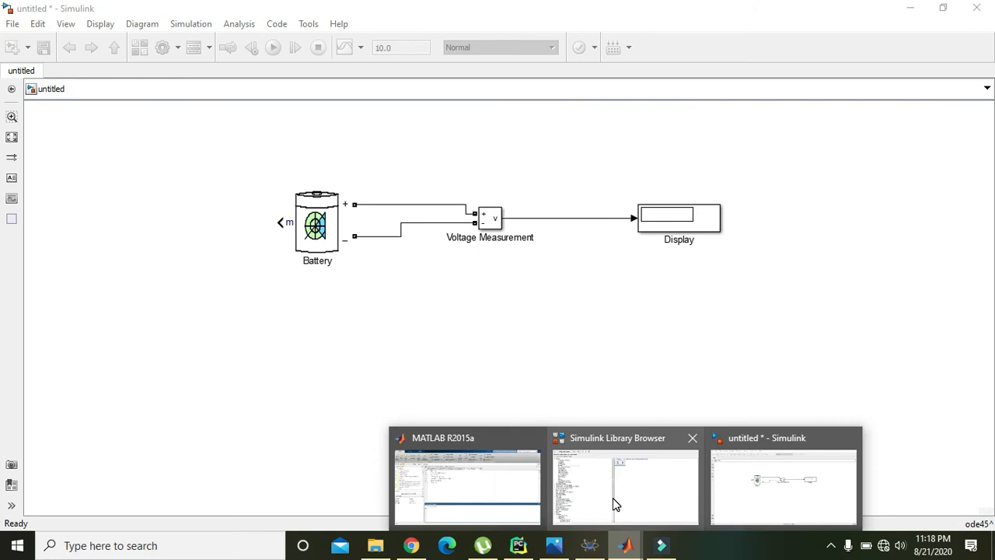
mouse_move(612, 502)
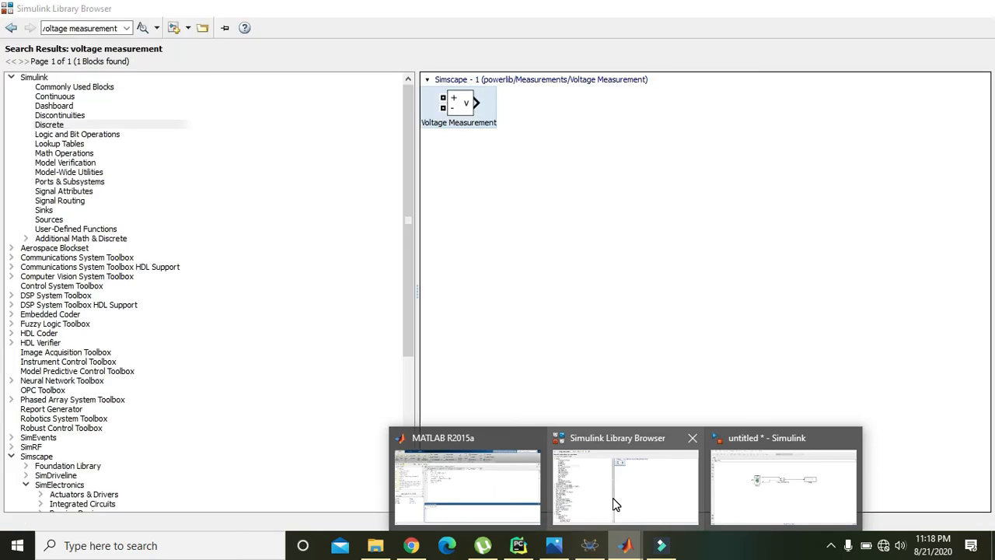
click(612, 502)
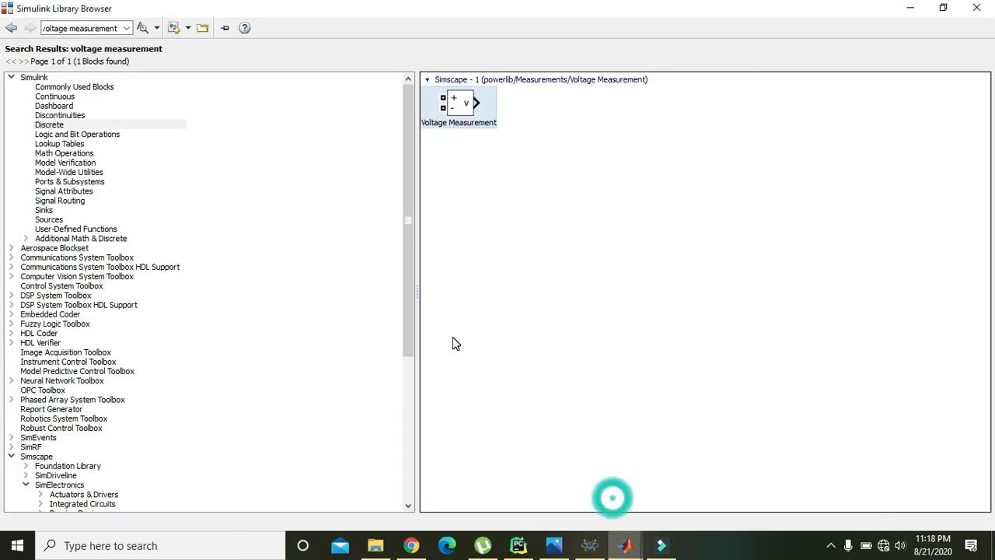
click(117, 28)
key(ctrl+a)
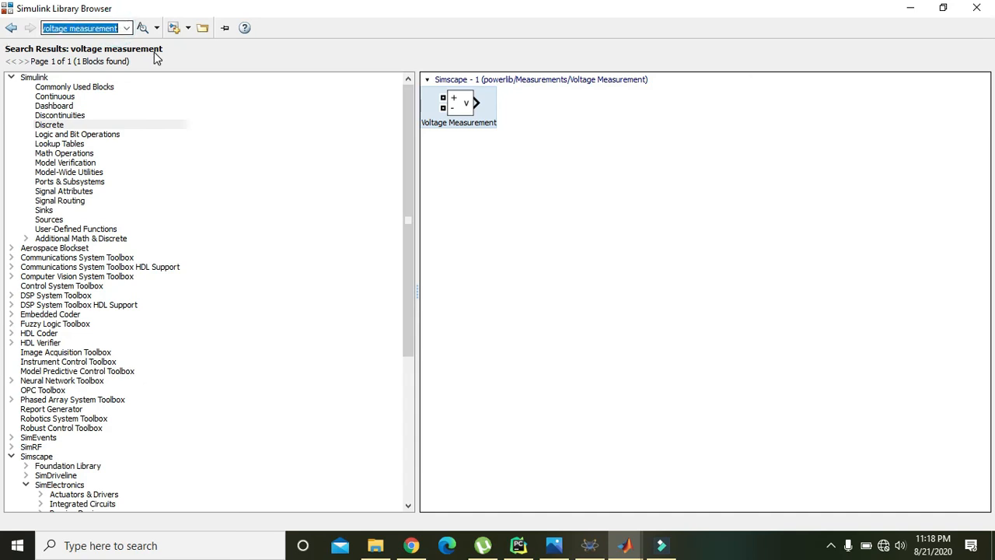
text(power gui)
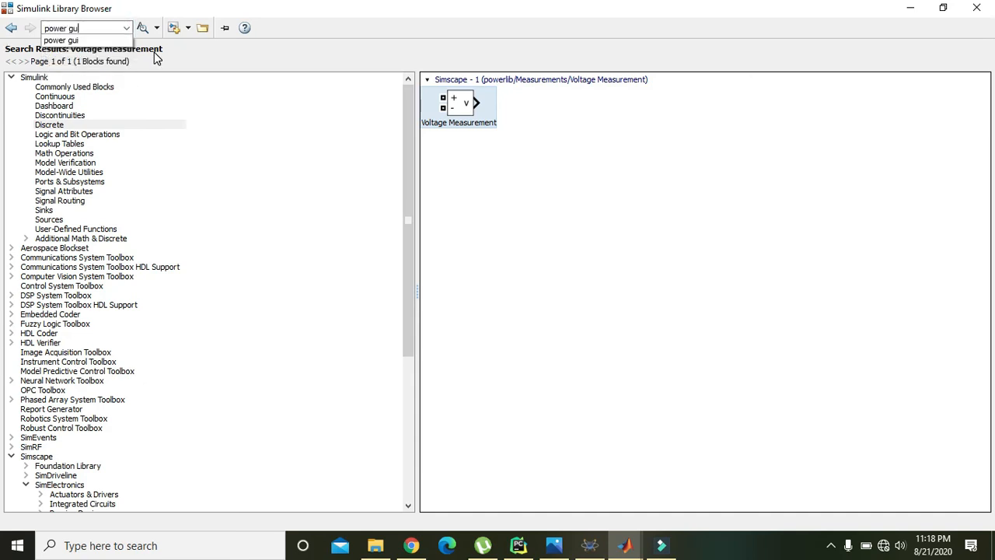
click(143, 27)
click(81, 28)
click(69, 28)
key(BackSpace)
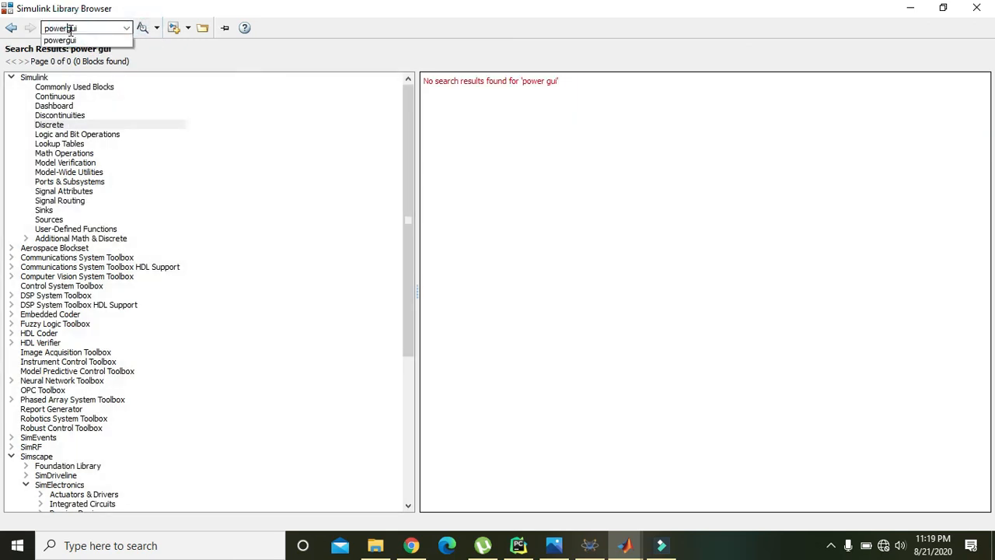
key(Return)
click(143, 28)
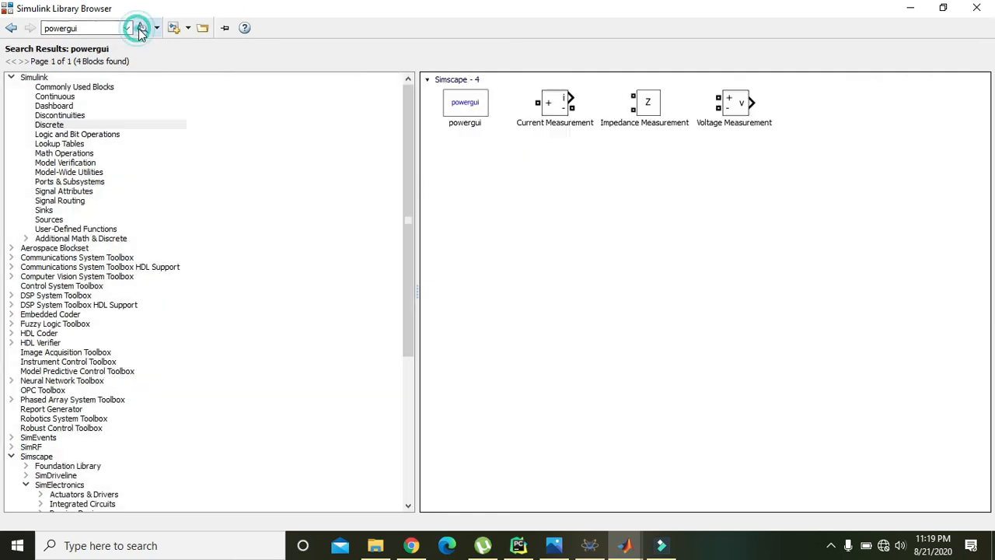
- Add the powergui block from the search results to the untitled model and return to the model
right_click(475, 114)
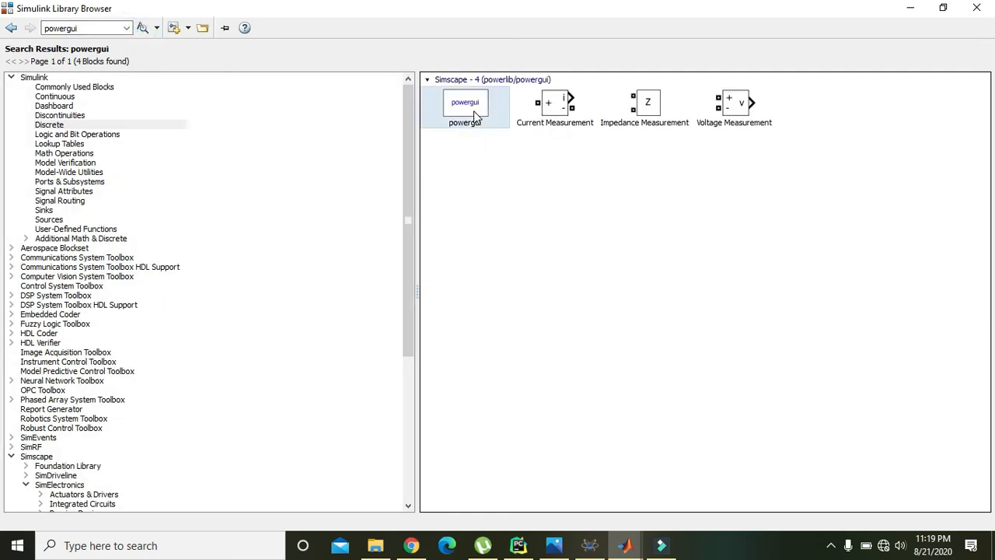
click(494, 122)
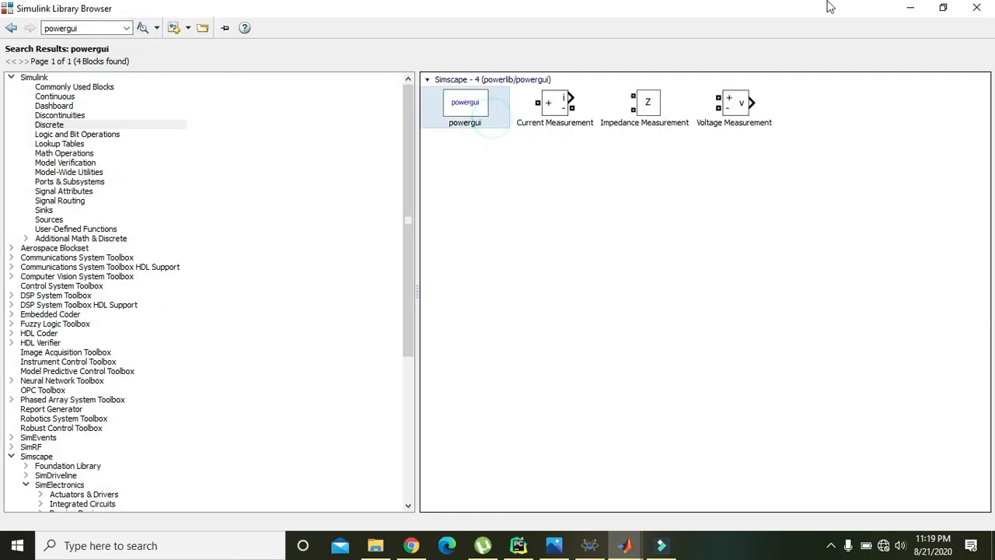
click(907, 8)
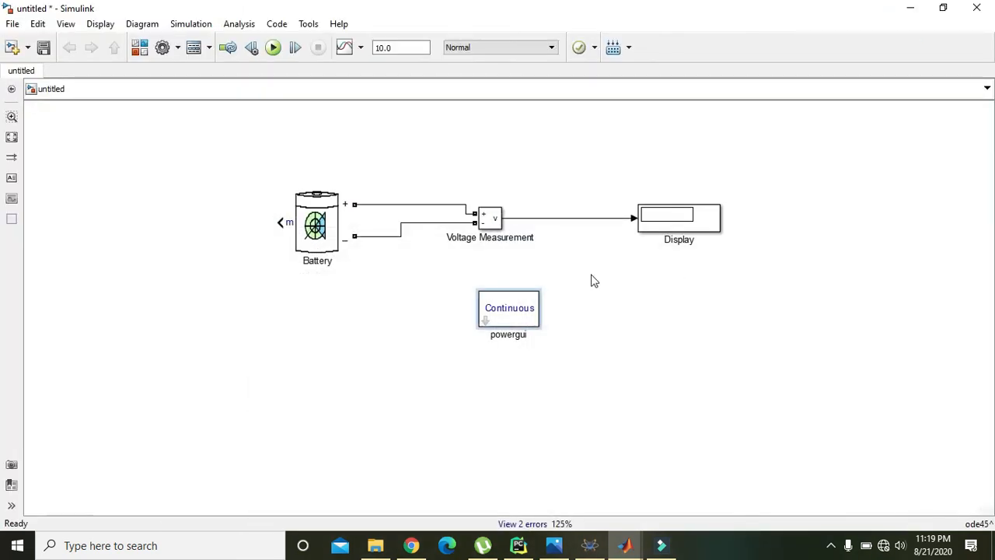
- Move powergui into the empty space beside Battery, opposite Voltage Measurement, and run the simulation
drag(517, 318, 138, 209)
click(274, 47)
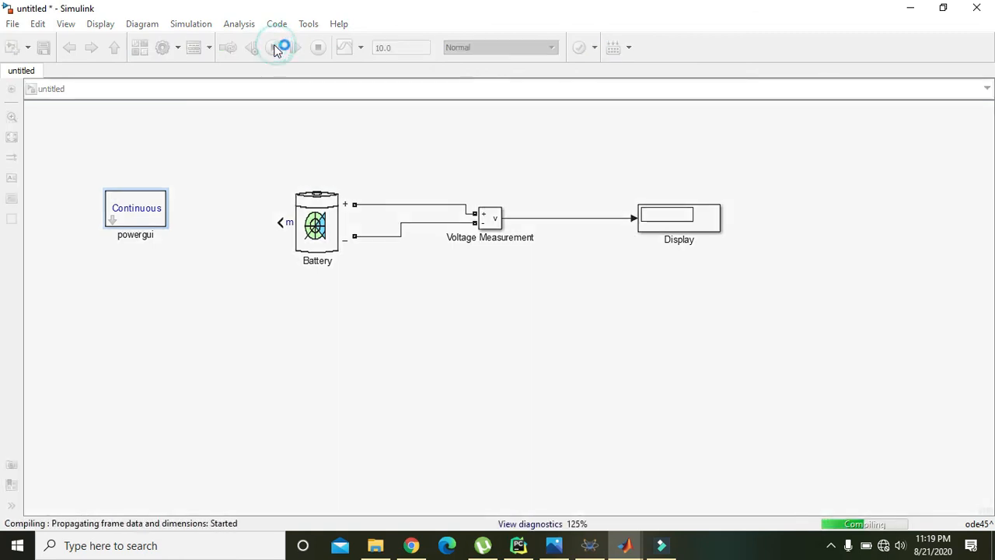
drag(691, 225, 729, 290)
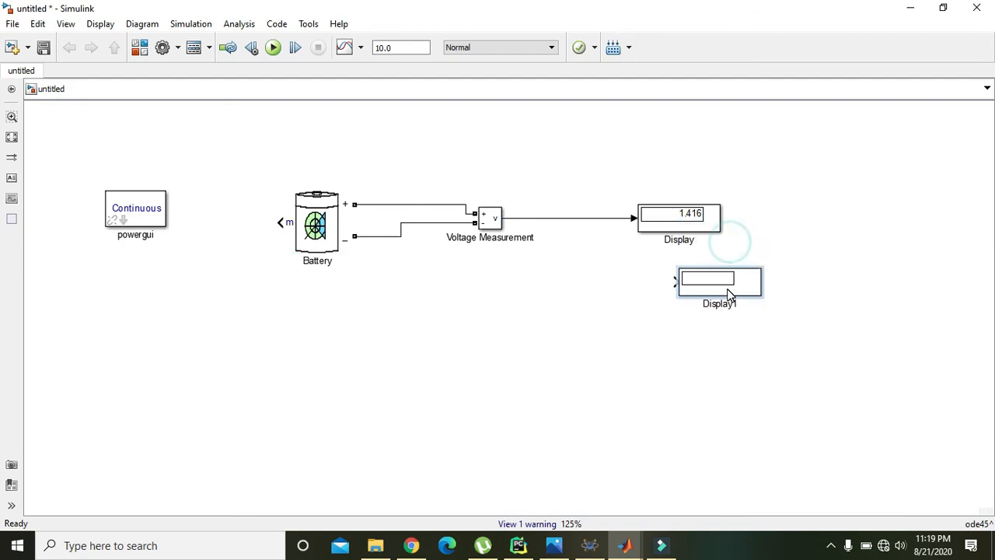
key(Delete)
click(694, 237)
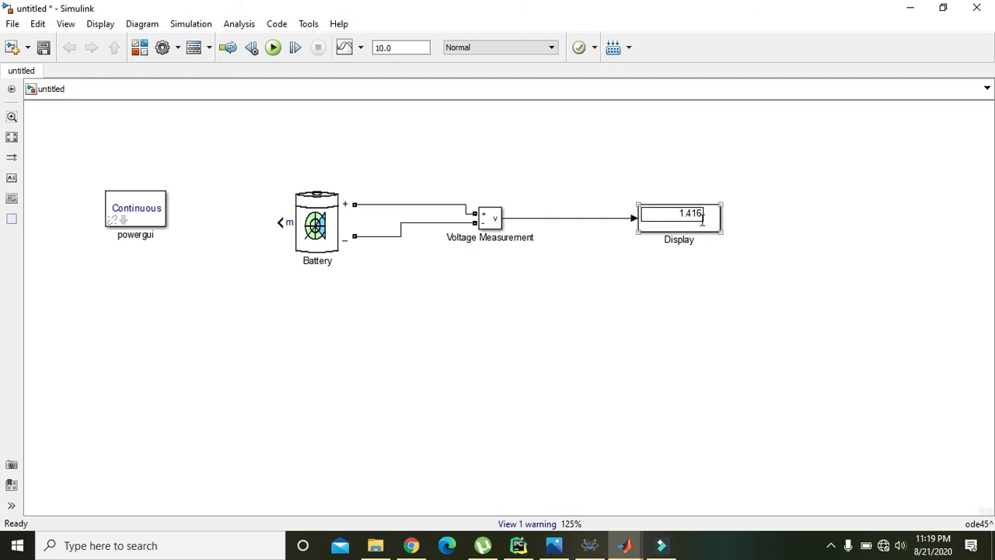
click(420, 192)
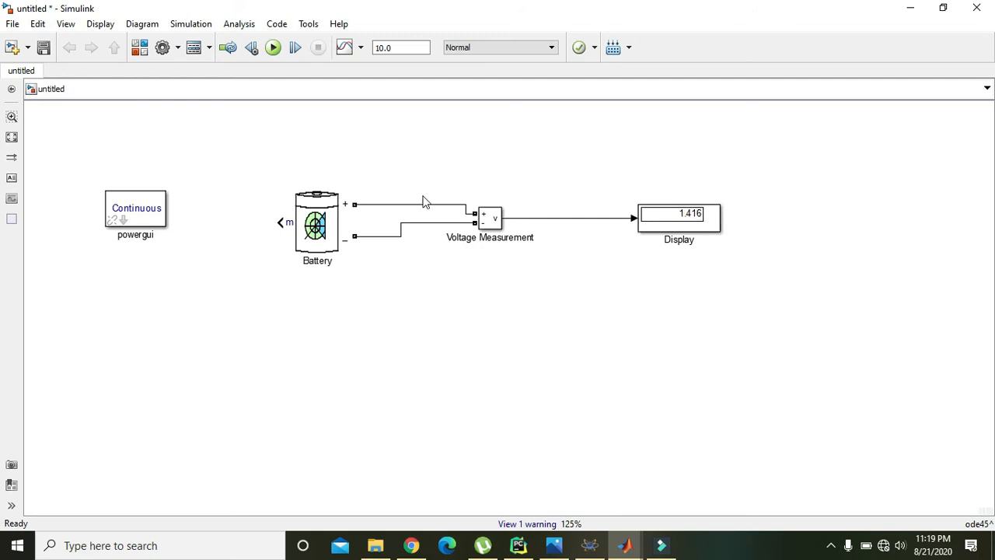